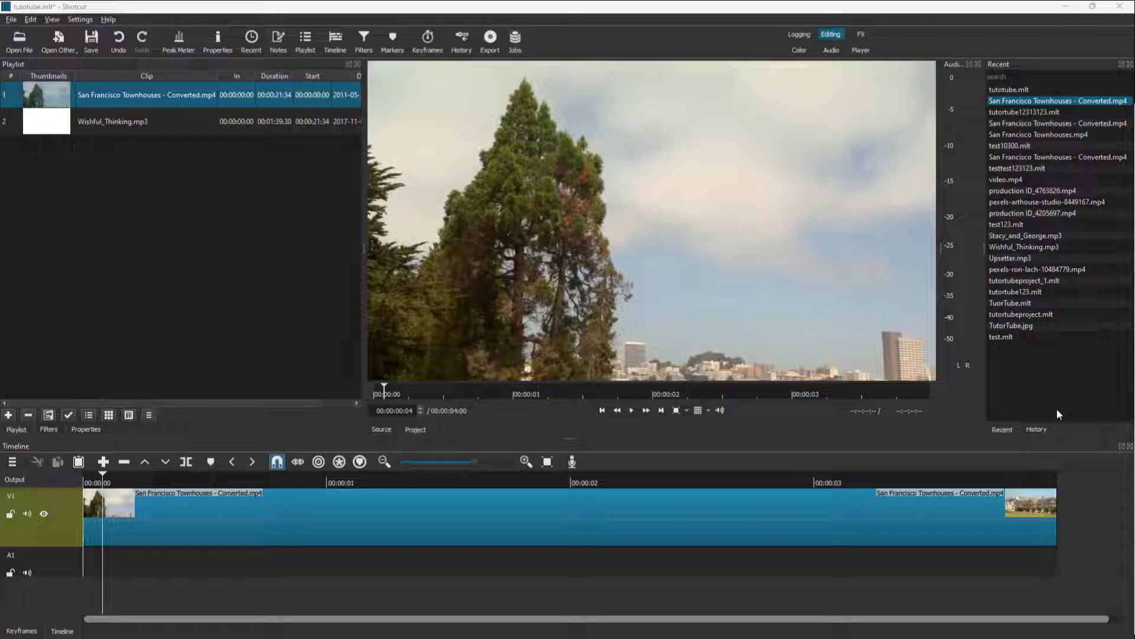
Select the San Francisco Townhouses clip on the V1 timeline track.
click(243, 517)
Add a Saturation filter, found by searching 'saturat', to the clip at Level 100%.
click(50, 429)
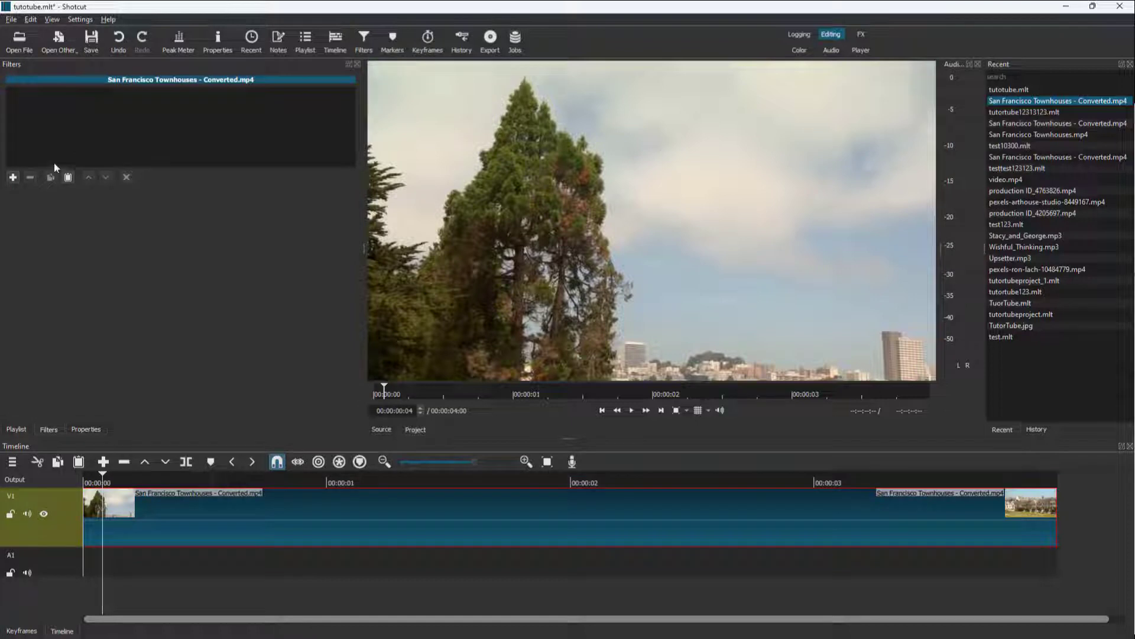
click(13, 178)
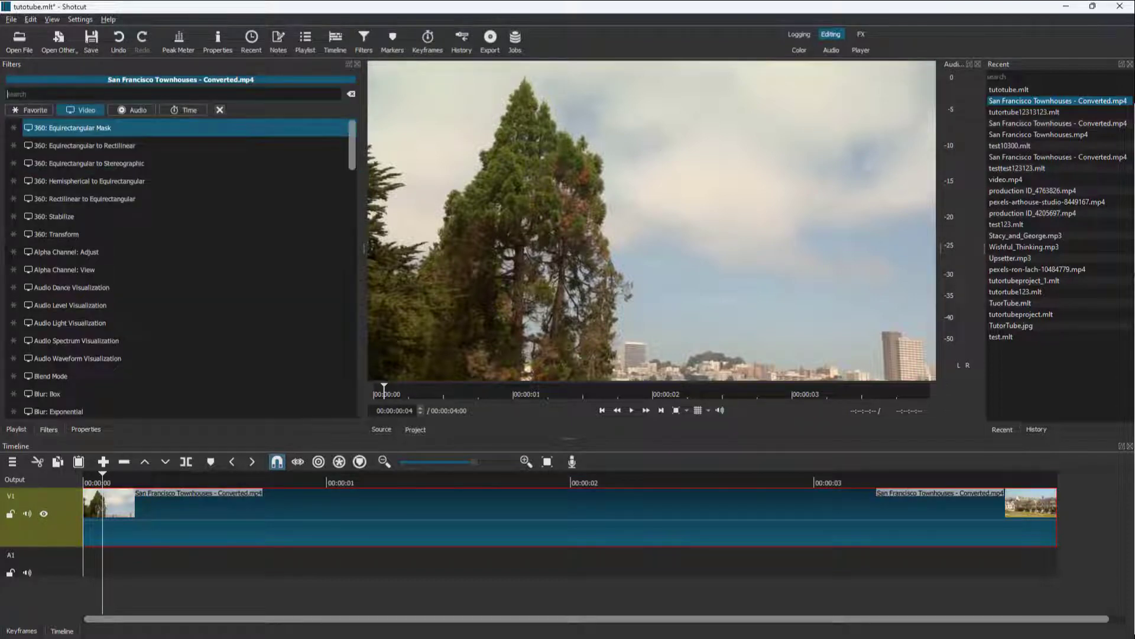
text(sa)
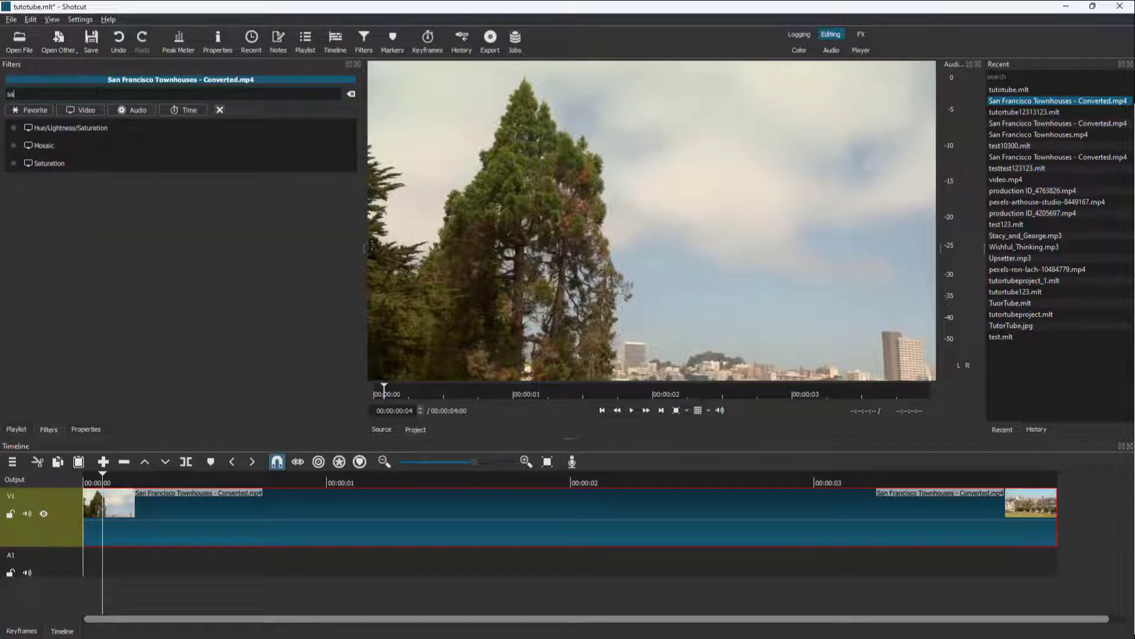
text(turat)
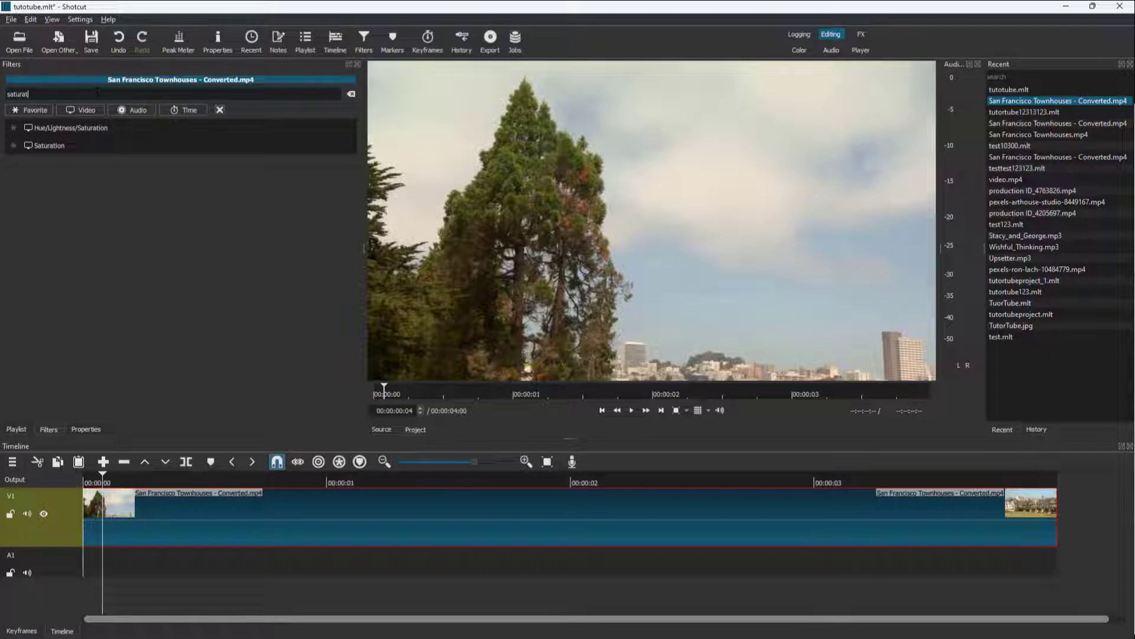
click(62, 145)
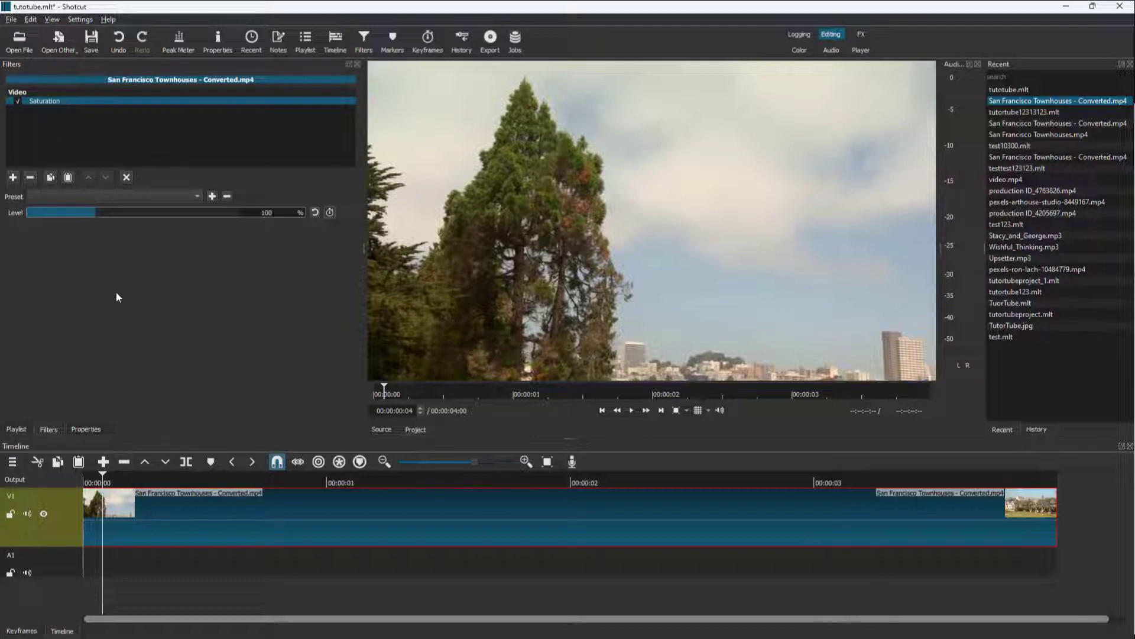
drag(282, 482, 361, 481)
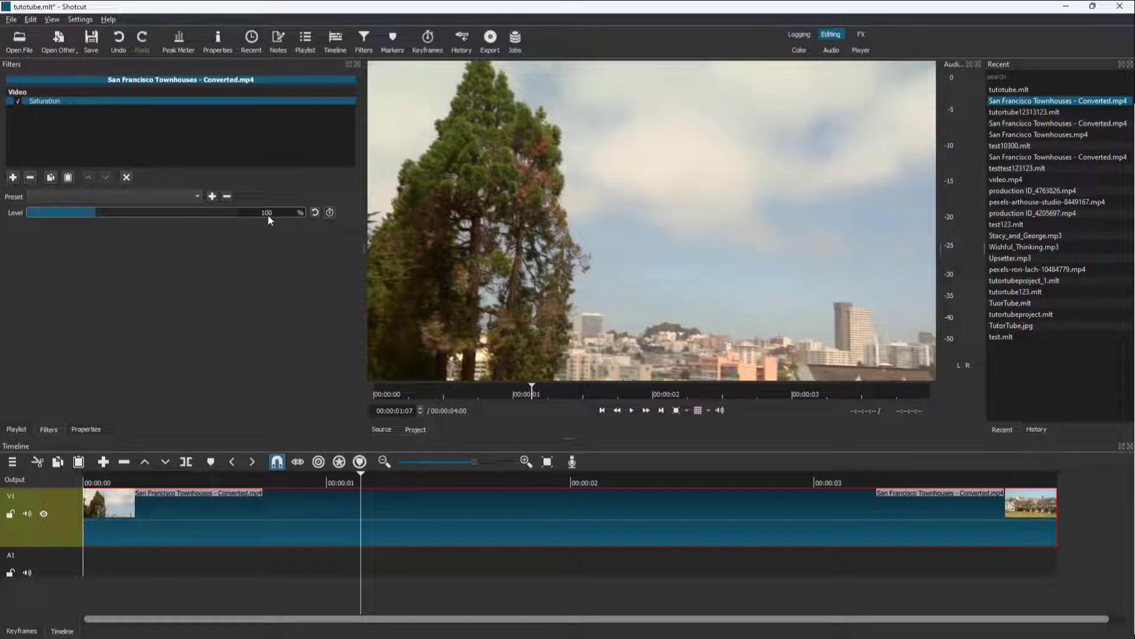
Drop Saturation Level to 0% for grayscale and start a Level keyframe at one second.
drag(96, 214, 6, 221)
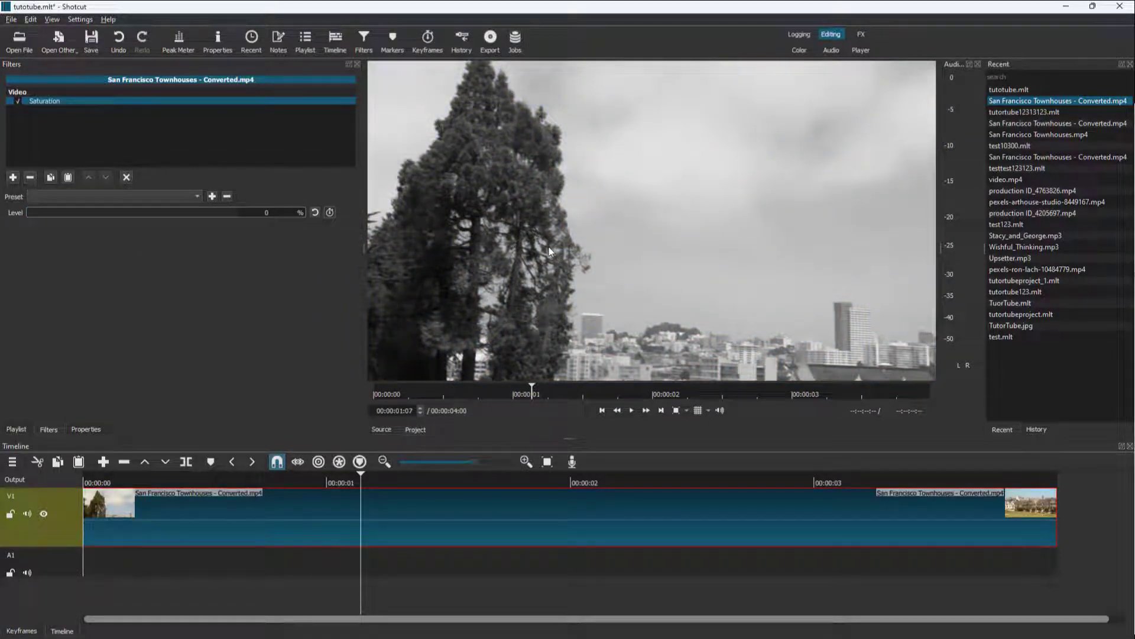
drag(307, 482, 331, 486)
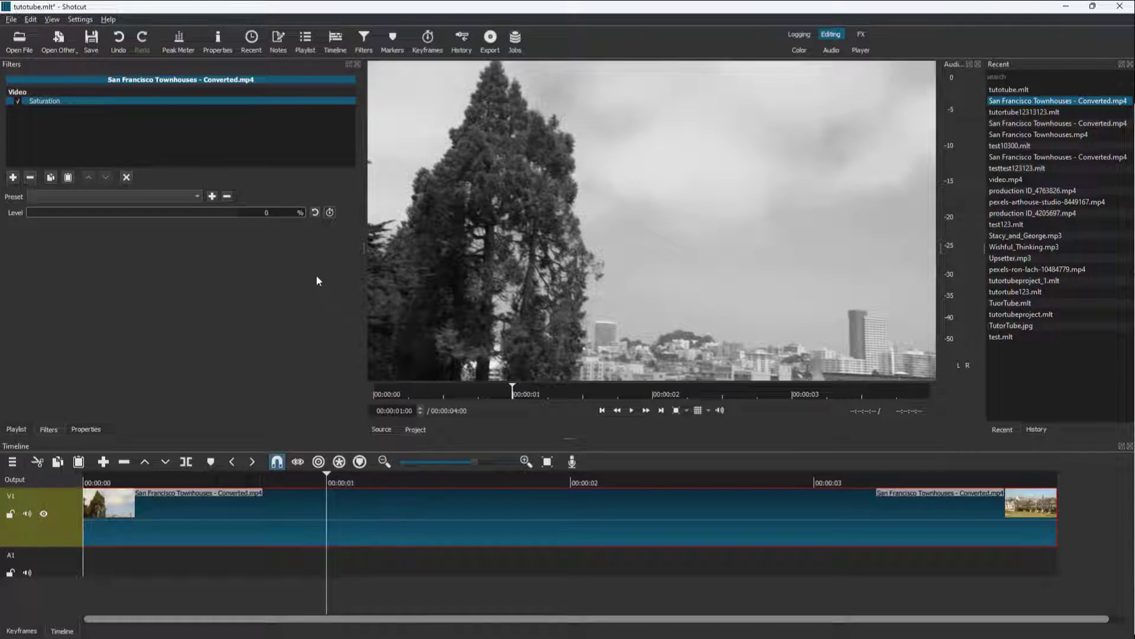
click(330, 212)
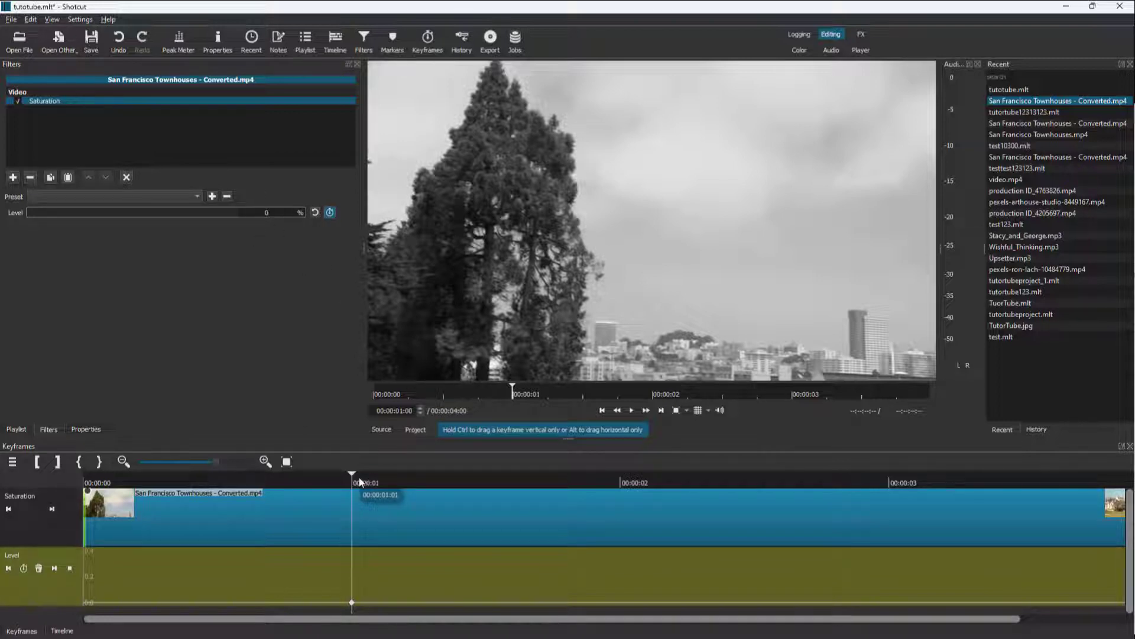
Keyframe Saturation Level to 300% at two seconds and play back the grey-to-vivid ramp.
click(621, 484)
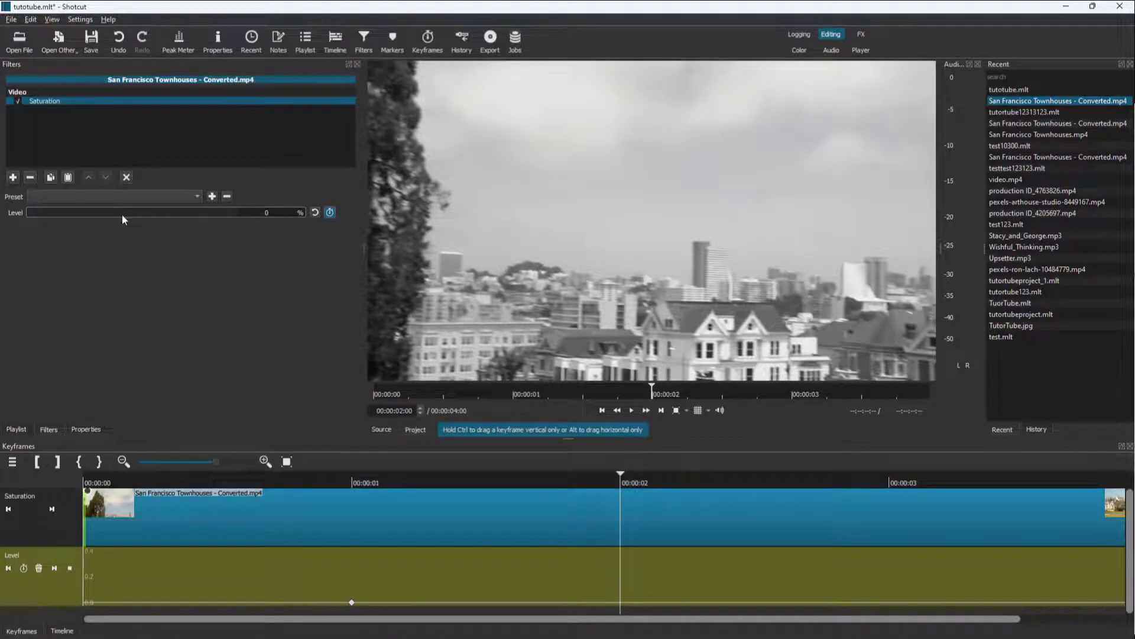
drag(121, 214, 239, 212)
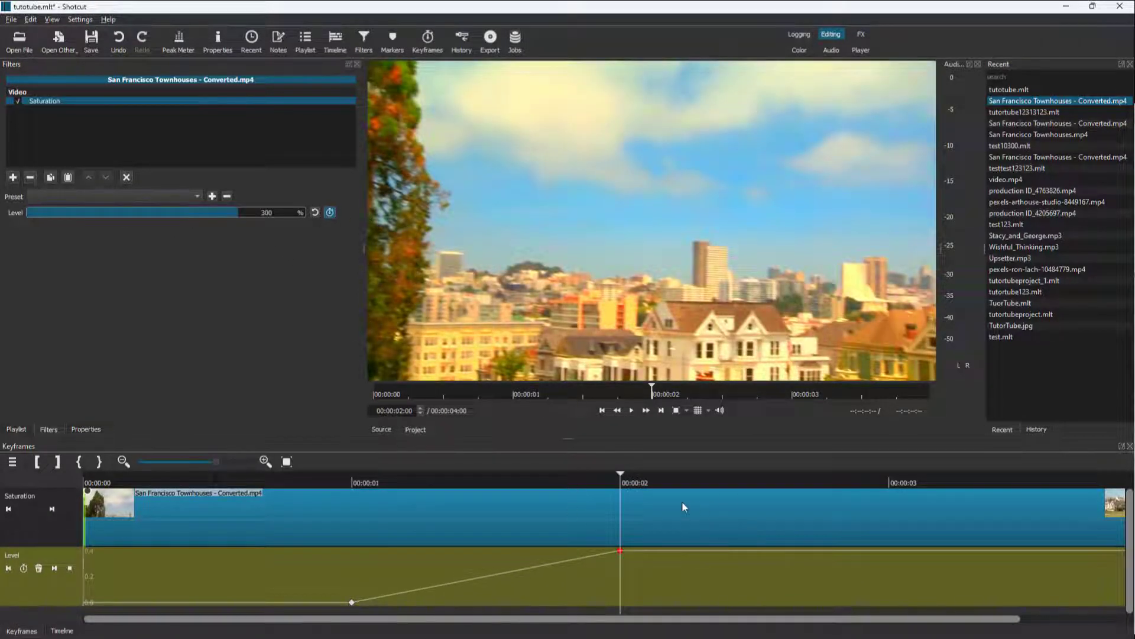
click(346, 480)
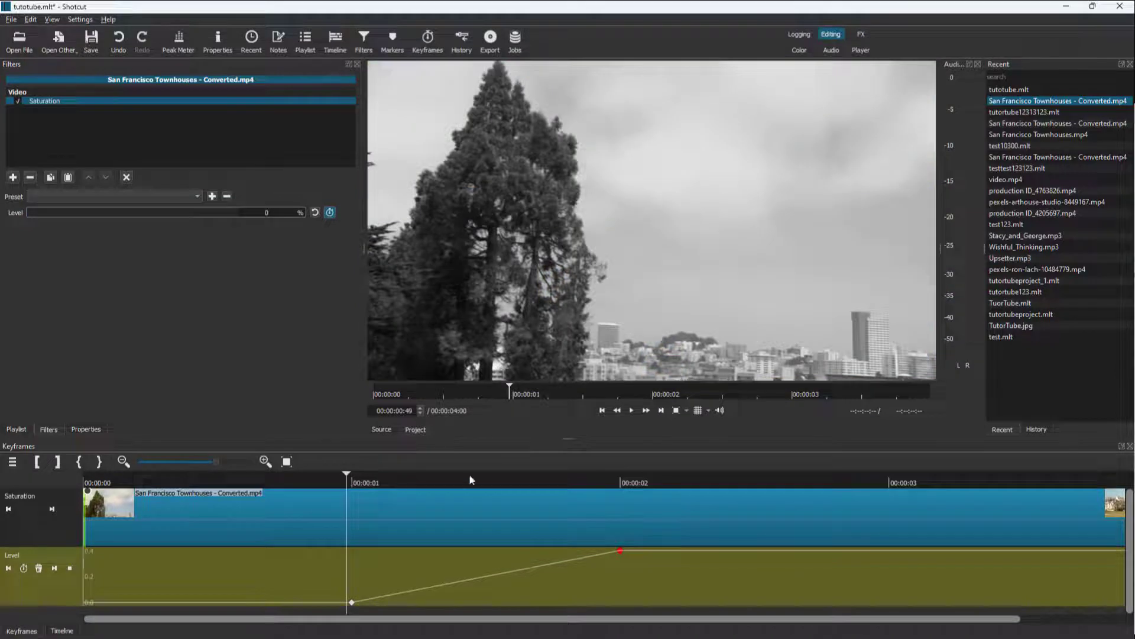
click(621, 482)
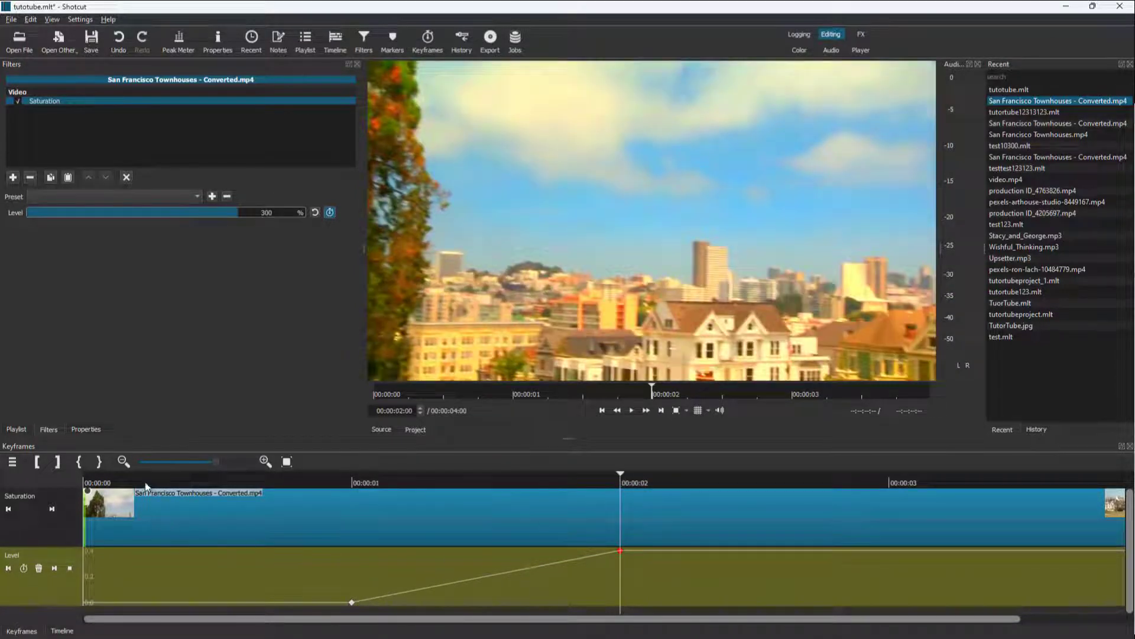
click(122, 475)
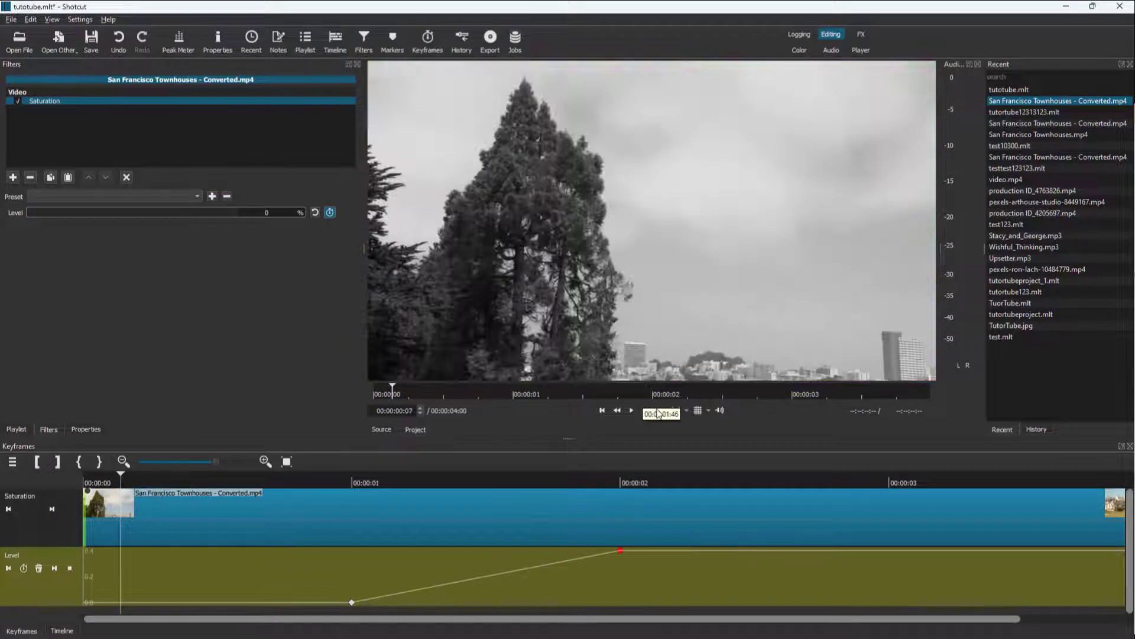
click(633, 410)
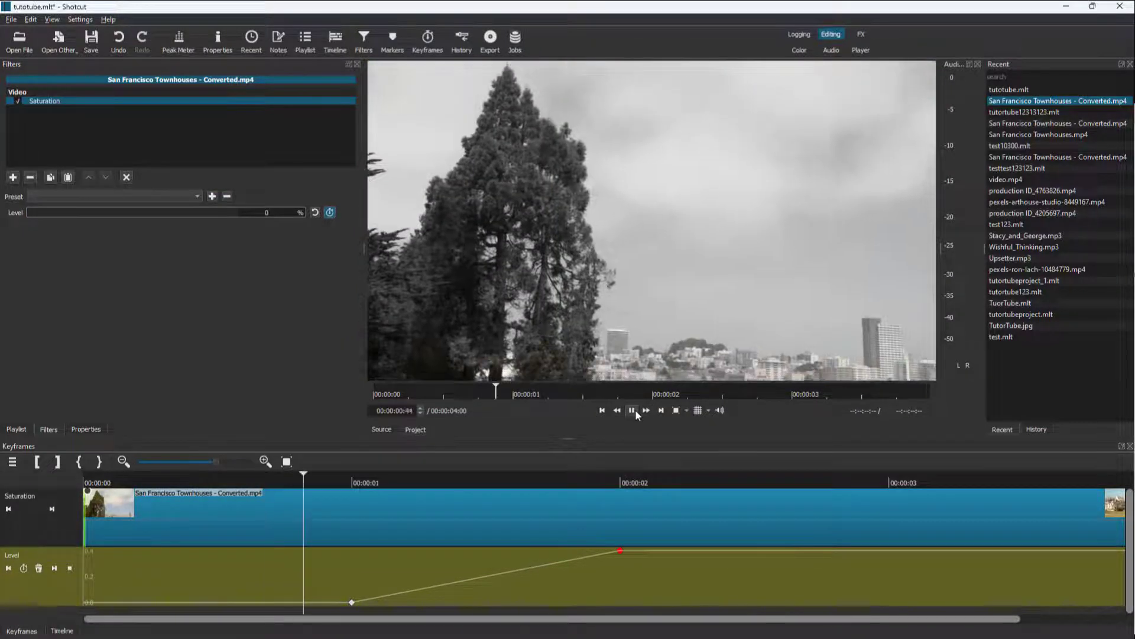
click(633, 410)
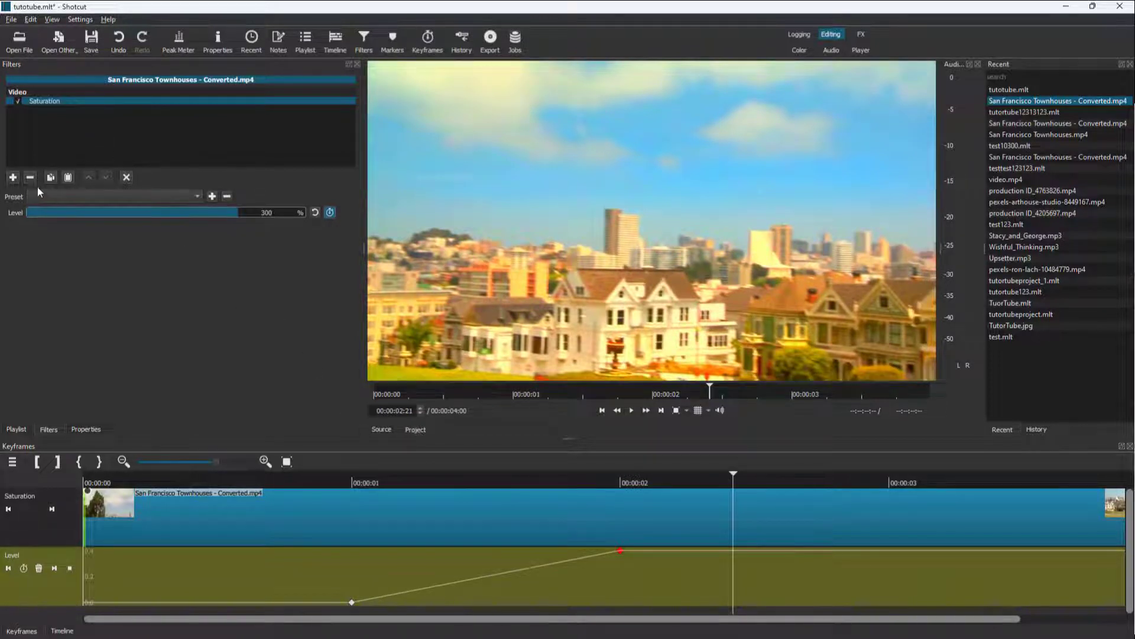
click(14, 176)
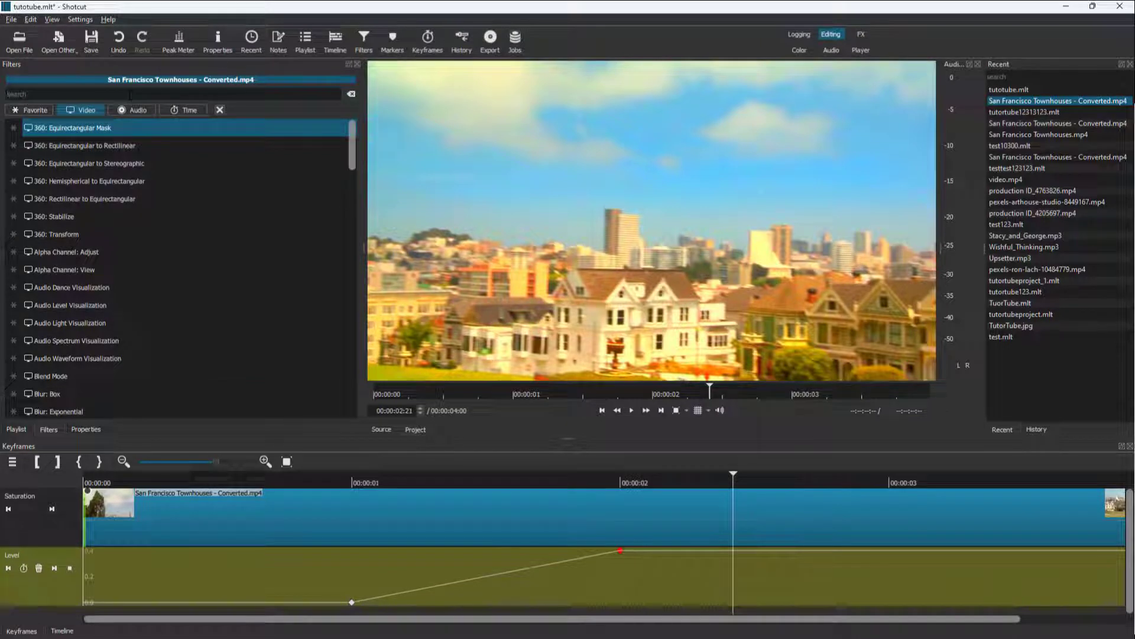
Add a Brightness filter by searching 'bright' and return the playhead to the clip start.
text(bright)
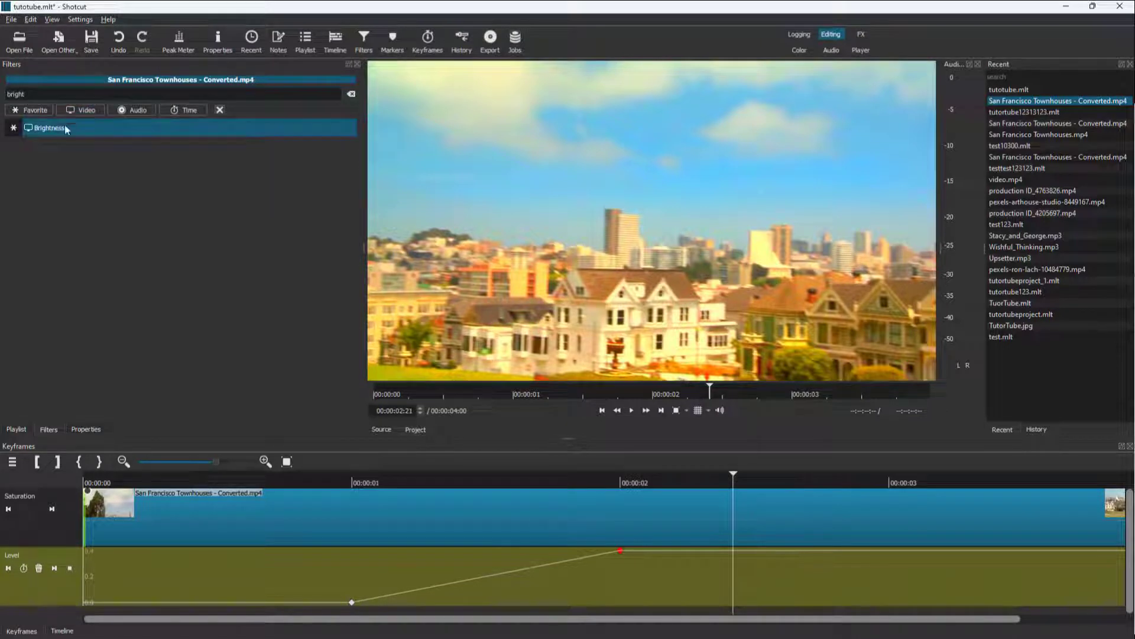
click(62, 128)
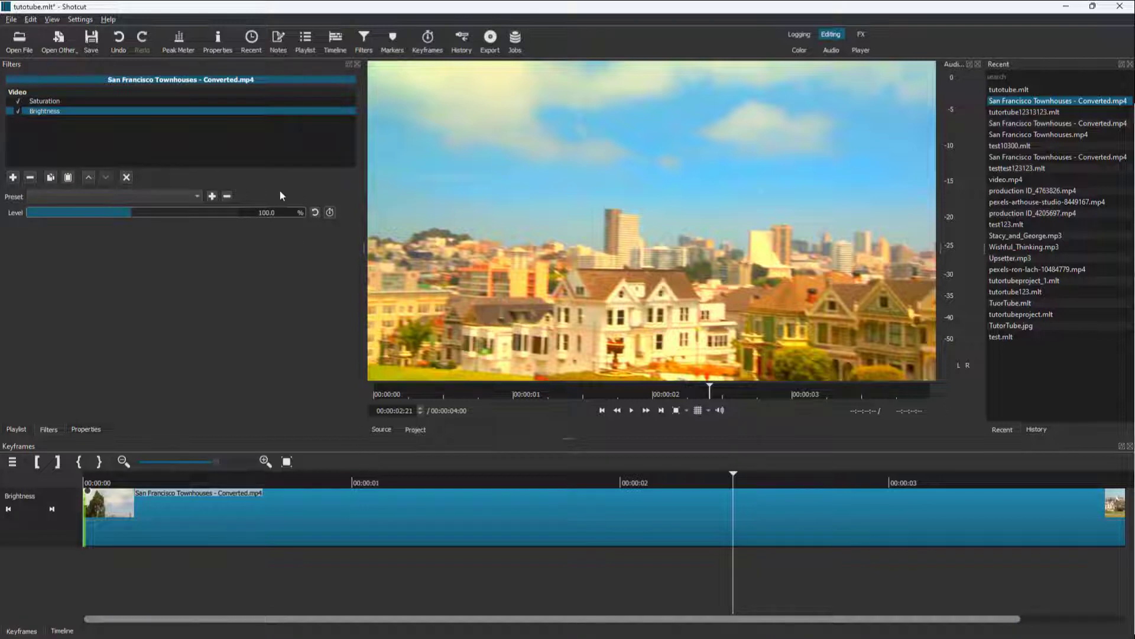
drag(733, 482, 84, 484)
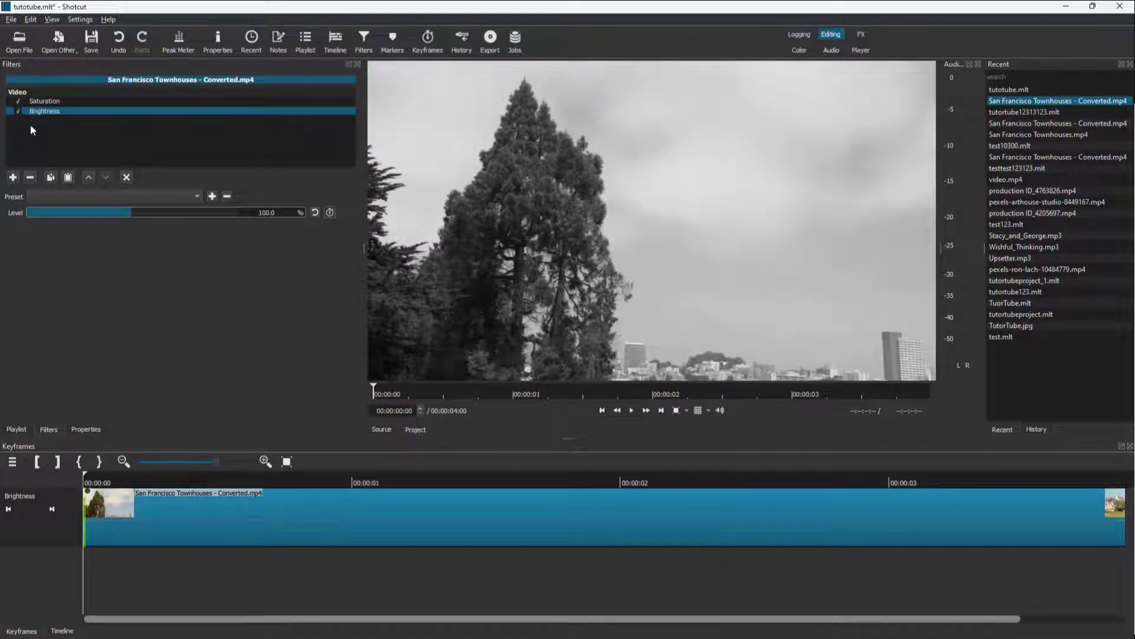
Switch between the Saturation and Brightness settings, ending on Brightness at Level 100%.
click(40, 101)
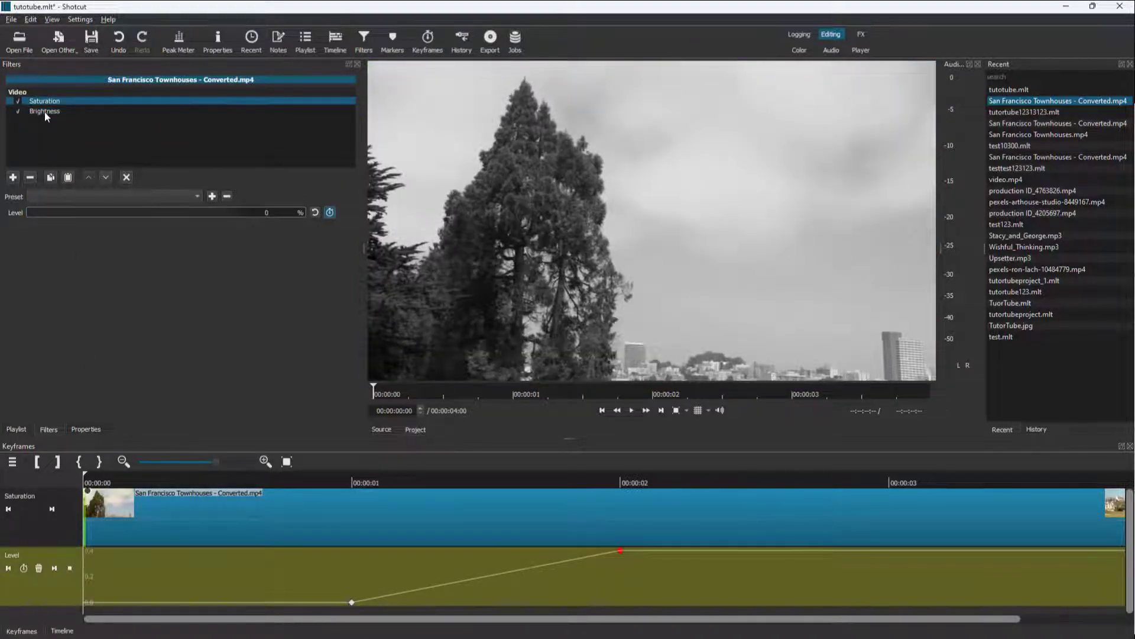
click(44, 111)
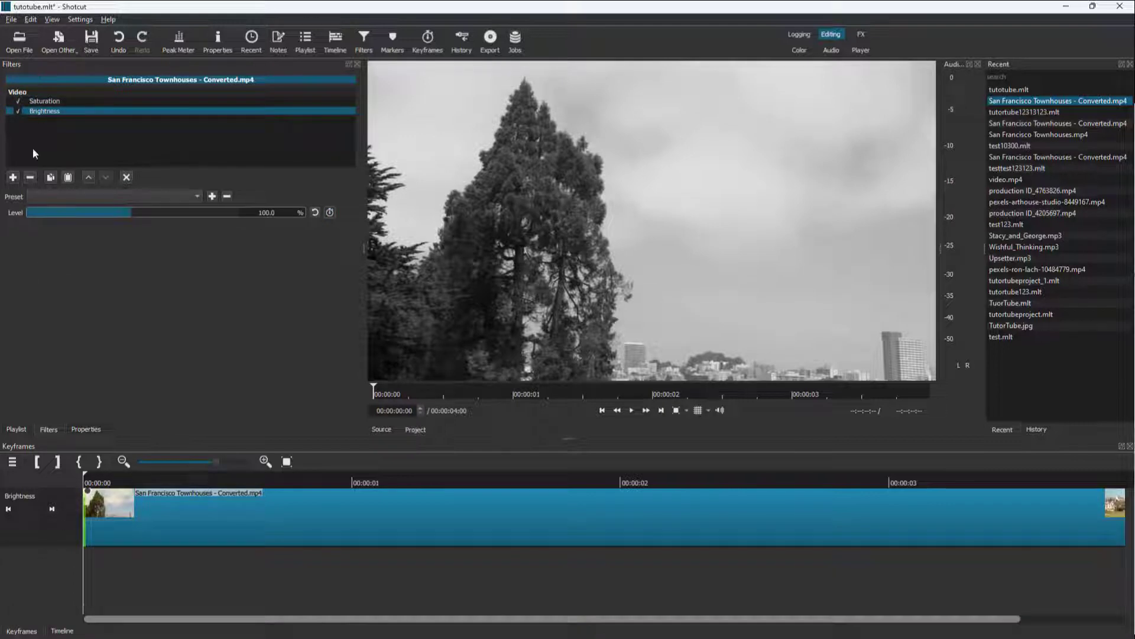
click(44, 102)
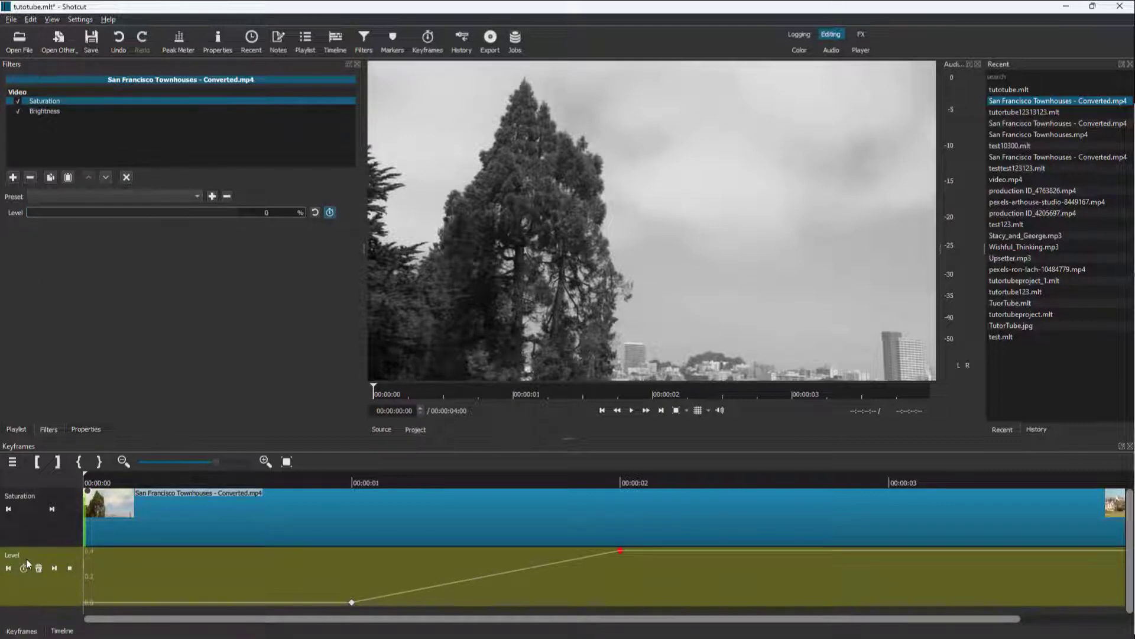
click(57, 111)
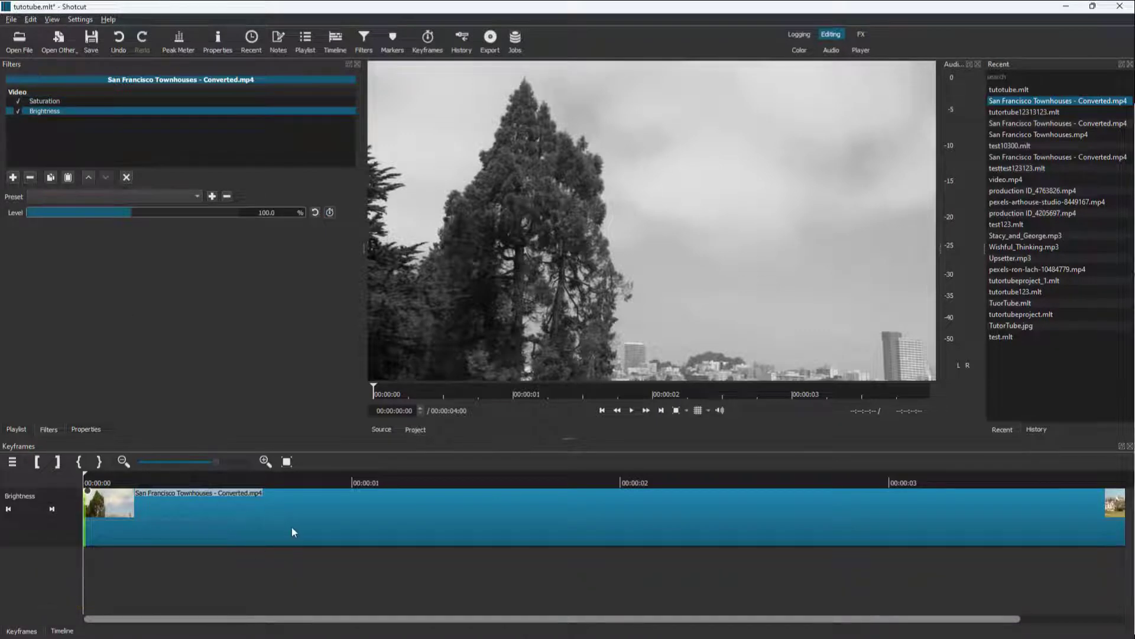
click(298, 507)
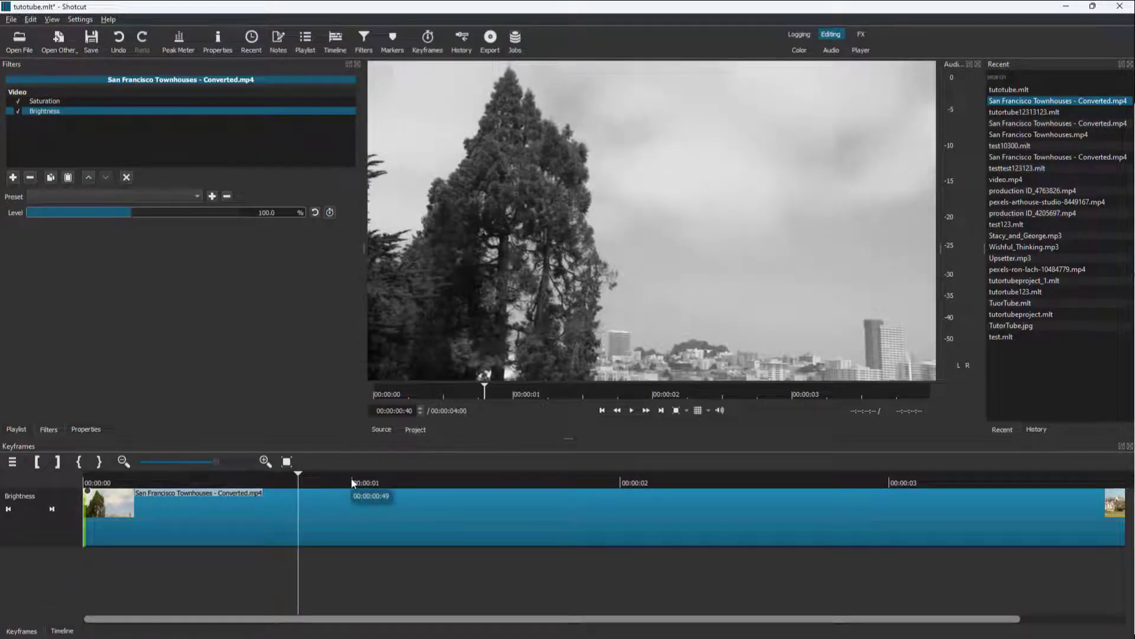
Set Brightness Level to 0 at the clip start and enable its keyframes.
drag(303, 490, 282, 489)
click(288, 488)
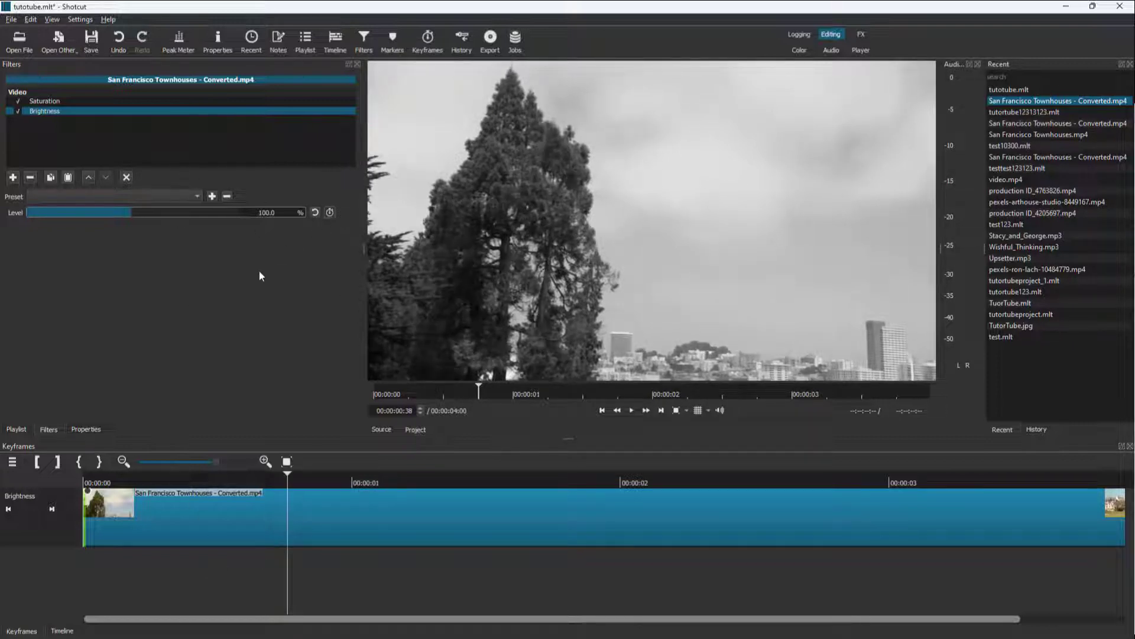
click(8, 509)
drag(147, 210, 1, 216)
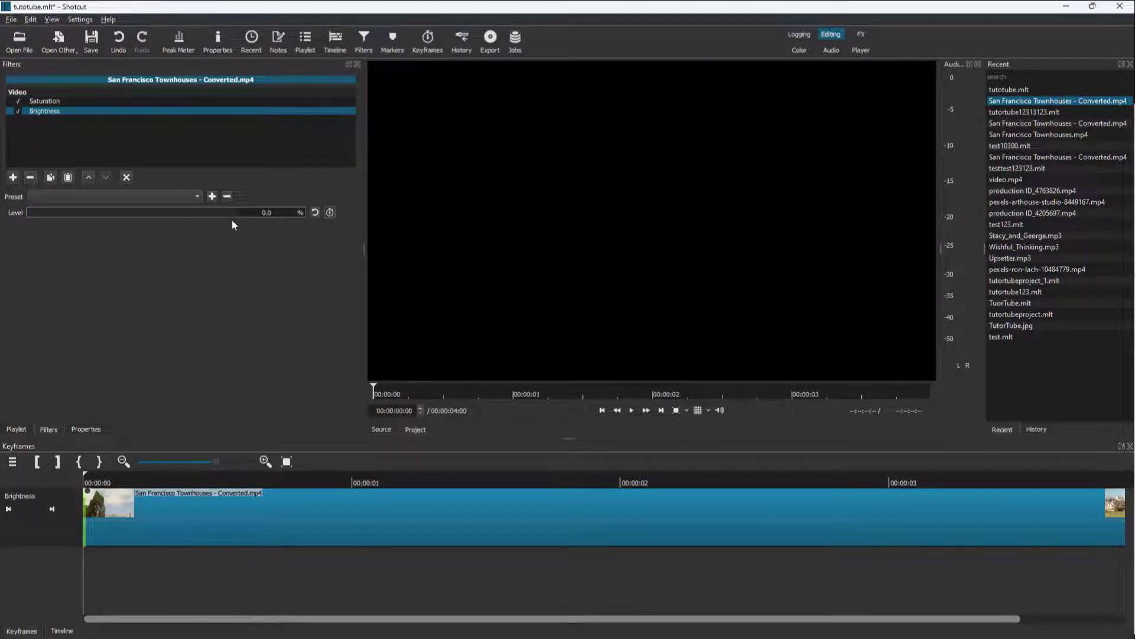
click(330, 212)
Keyframe Brightness to 200 at frame 11, then back to about 100 at frame 17.
click(144, 480)
drag(69, 210, 336, 225)
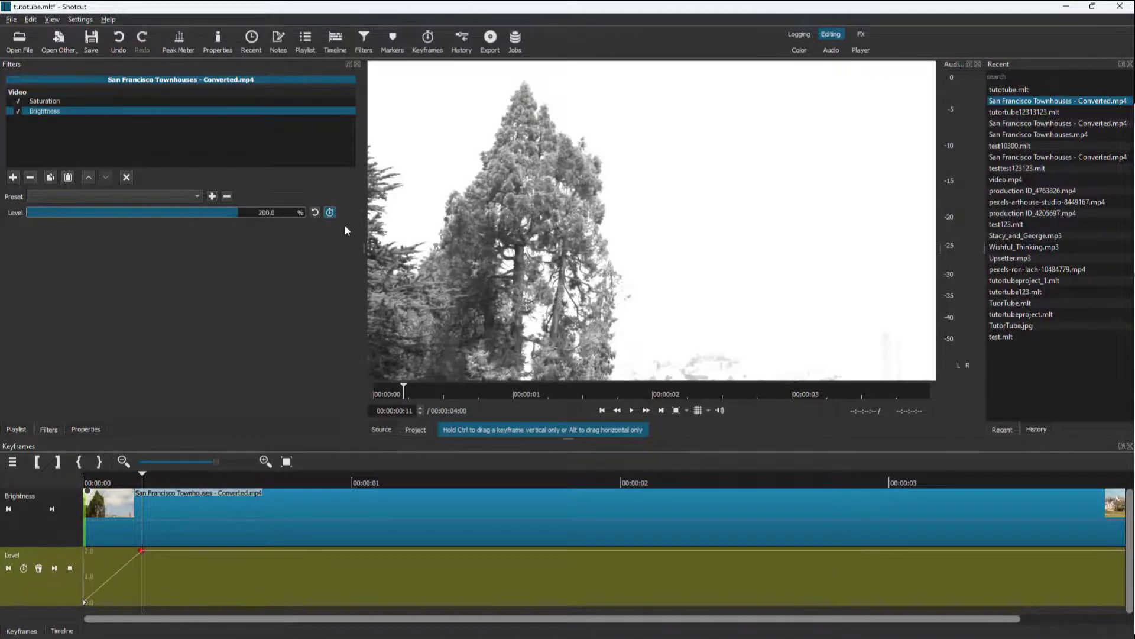
drag(143, 475, 175, 475)
drag(211, 214, 135, 221)
Play the clip from the start to preview the brightness flash.
key(Home)
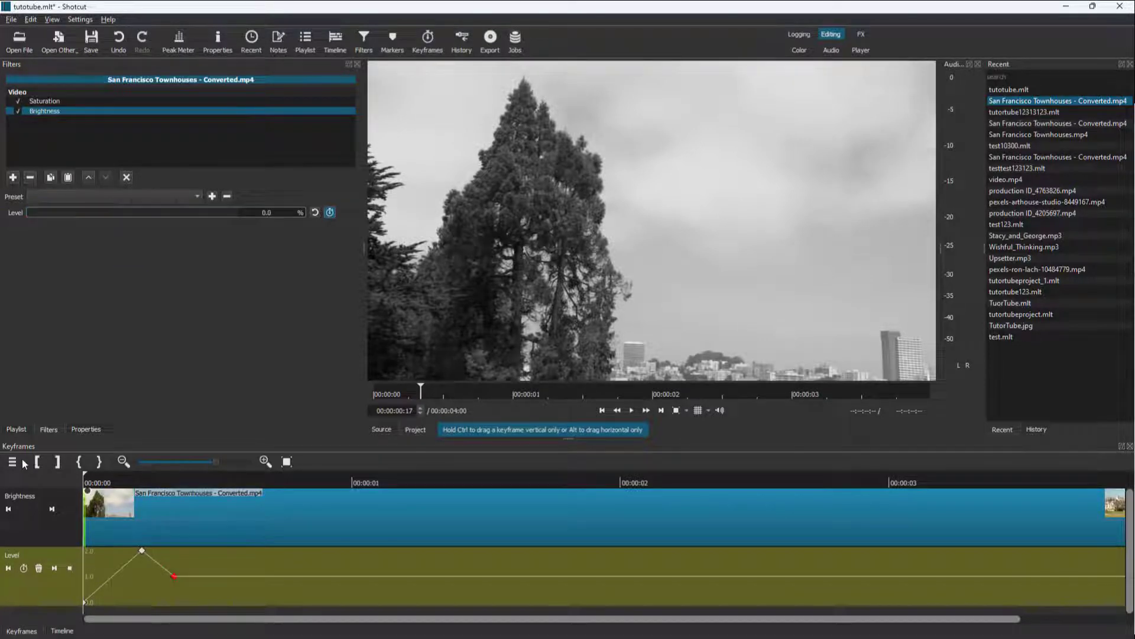
click(630, 412)
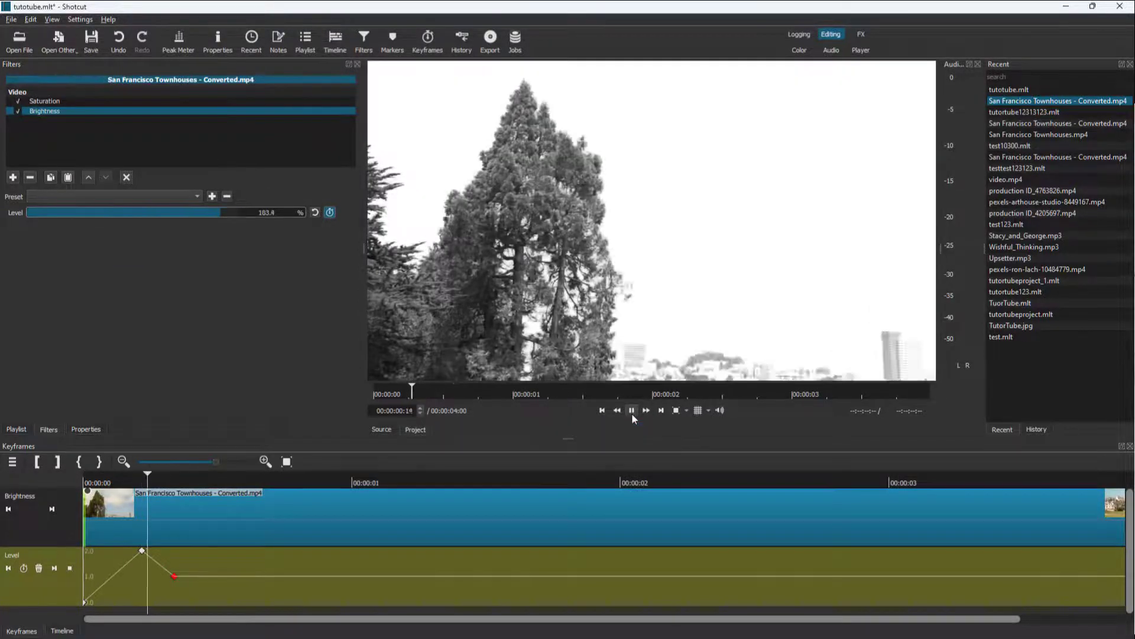
drag(139, 482, 180, 484)
key(Home)
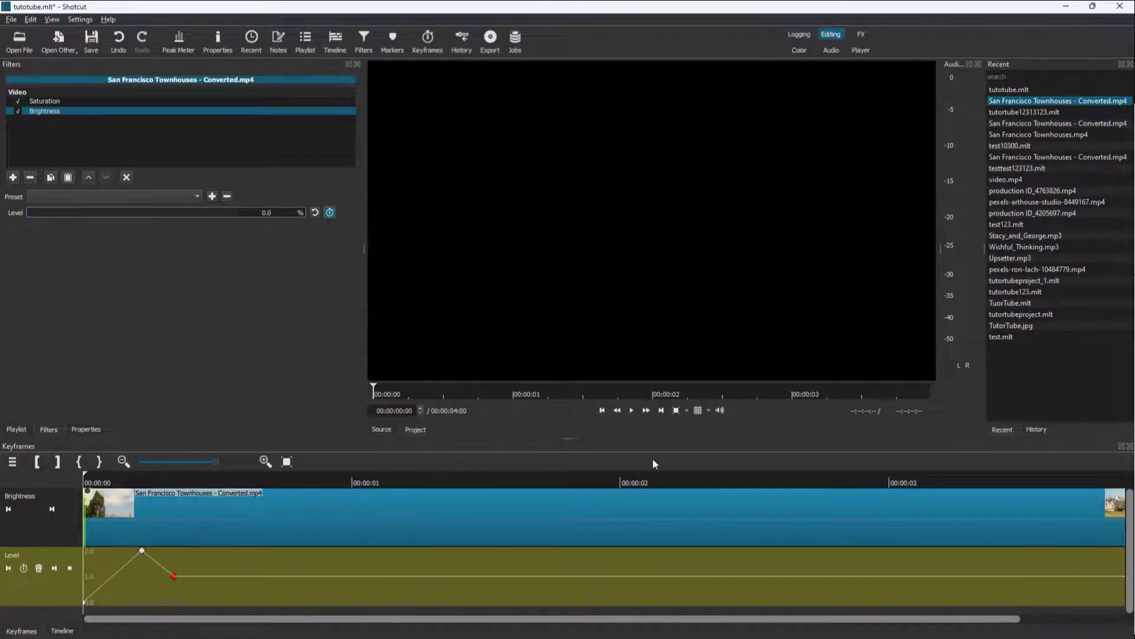
click(631, 411)
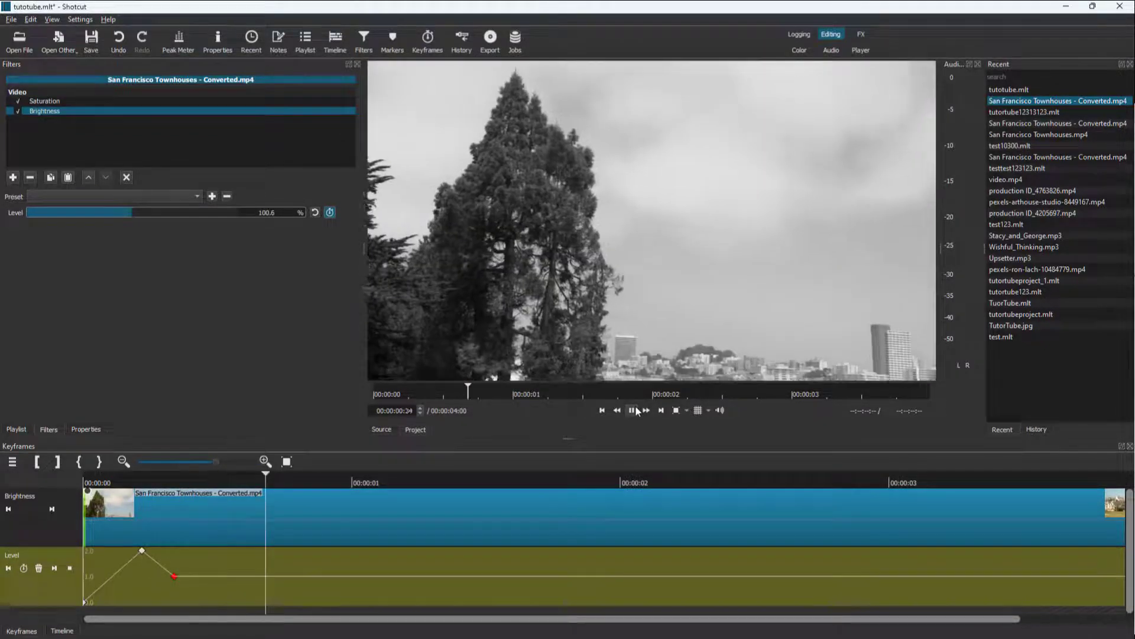
key(space)
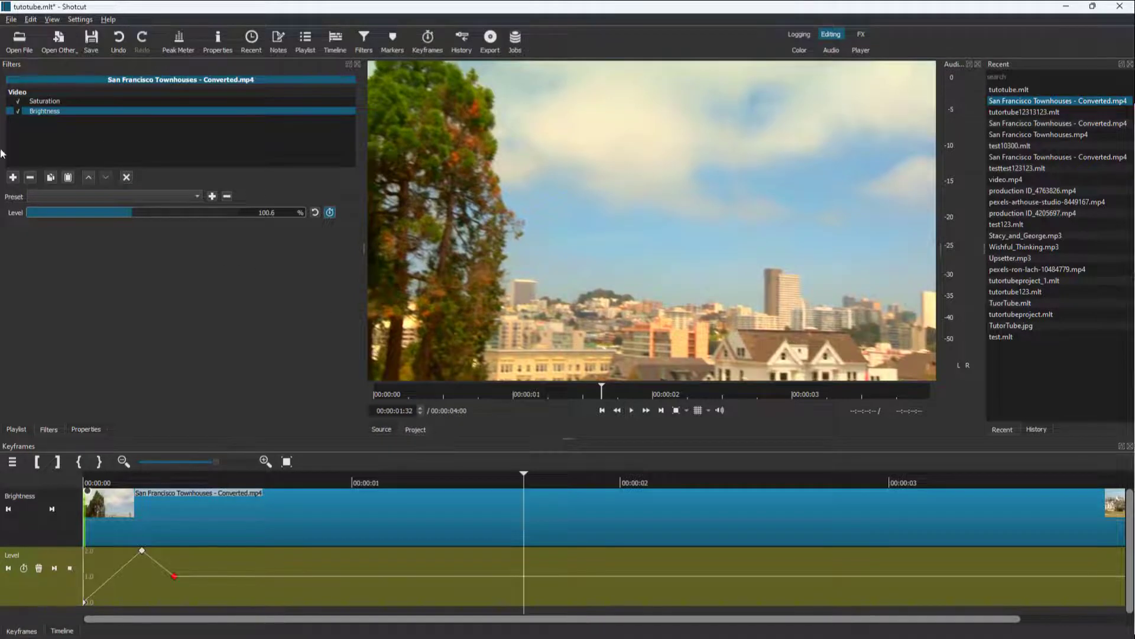
click(12, 177)
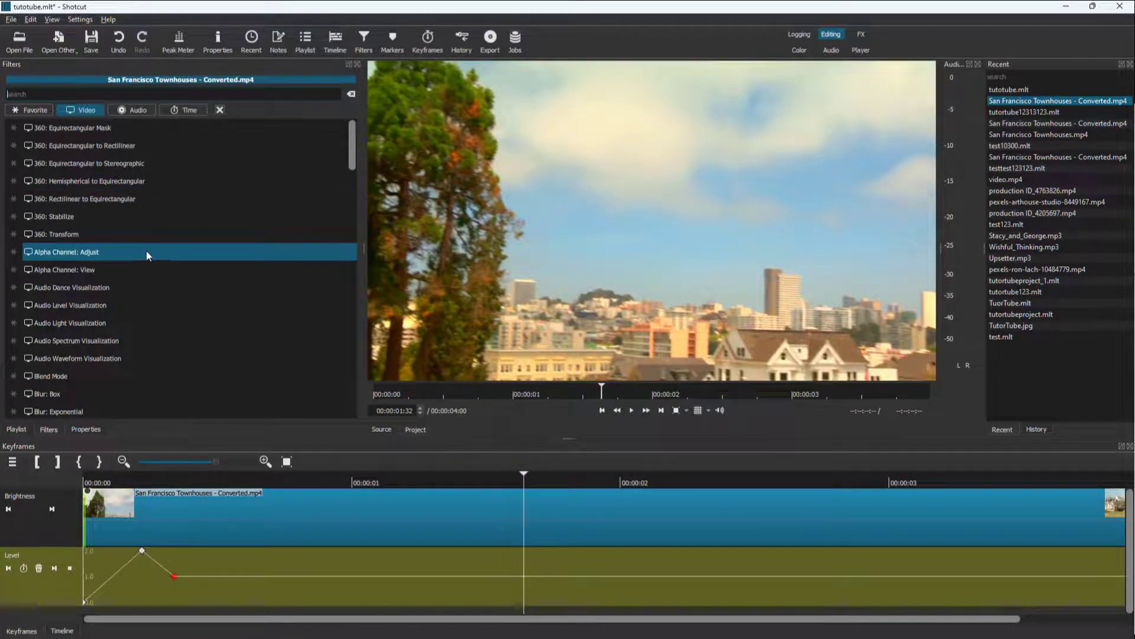
Scroll the video filter list to Glitch and add it to the clip.
scroll(145, 251, down, 20)
scroll(149, 253, down, 2)
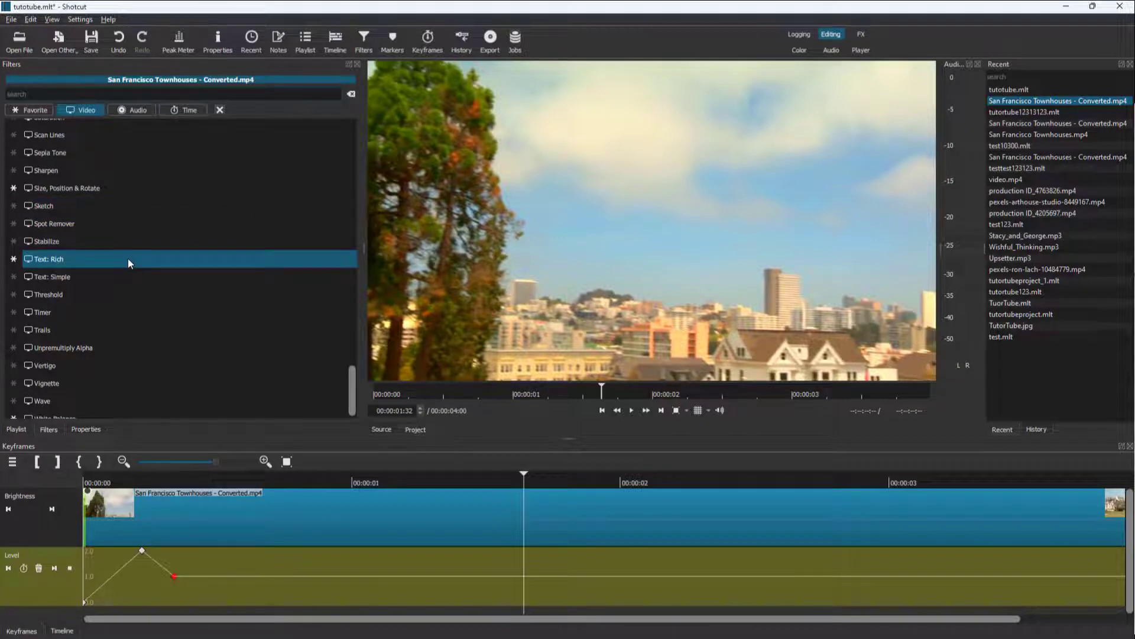
scroll(161, 325, down, 1)
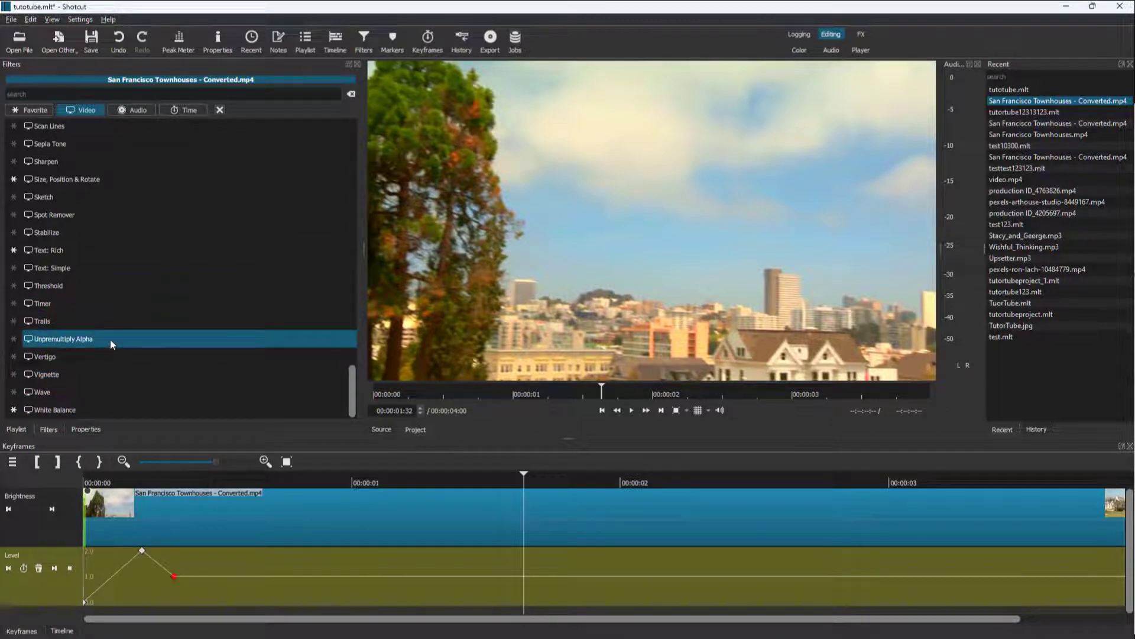
scroll(126, 312, up, 10)
scroll(124, 309, up, 6)
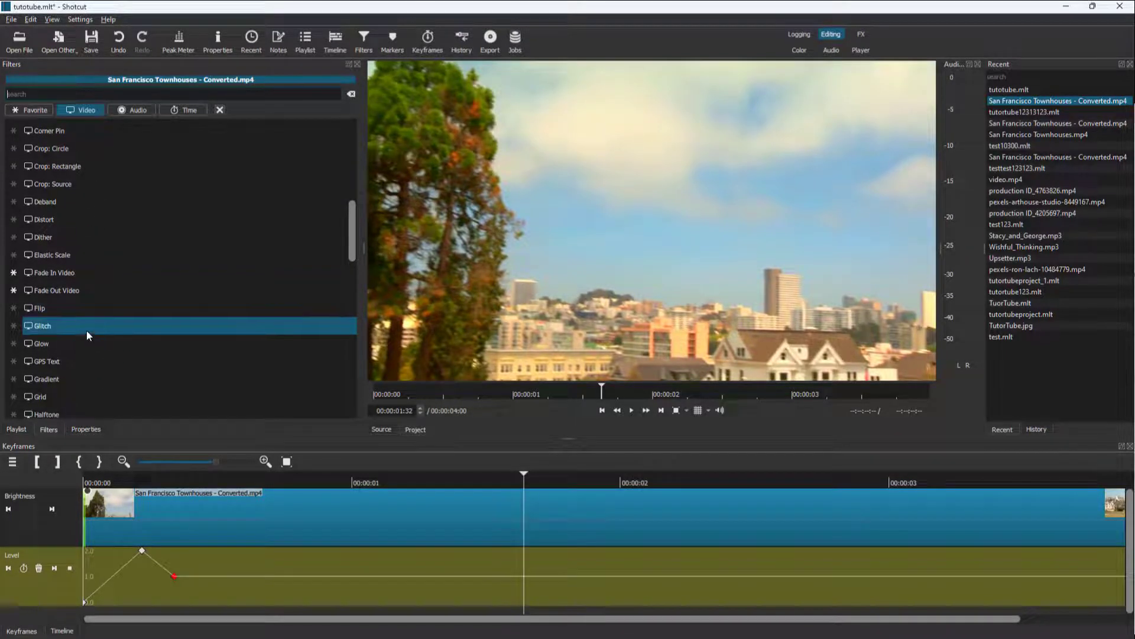
click(87, 330)
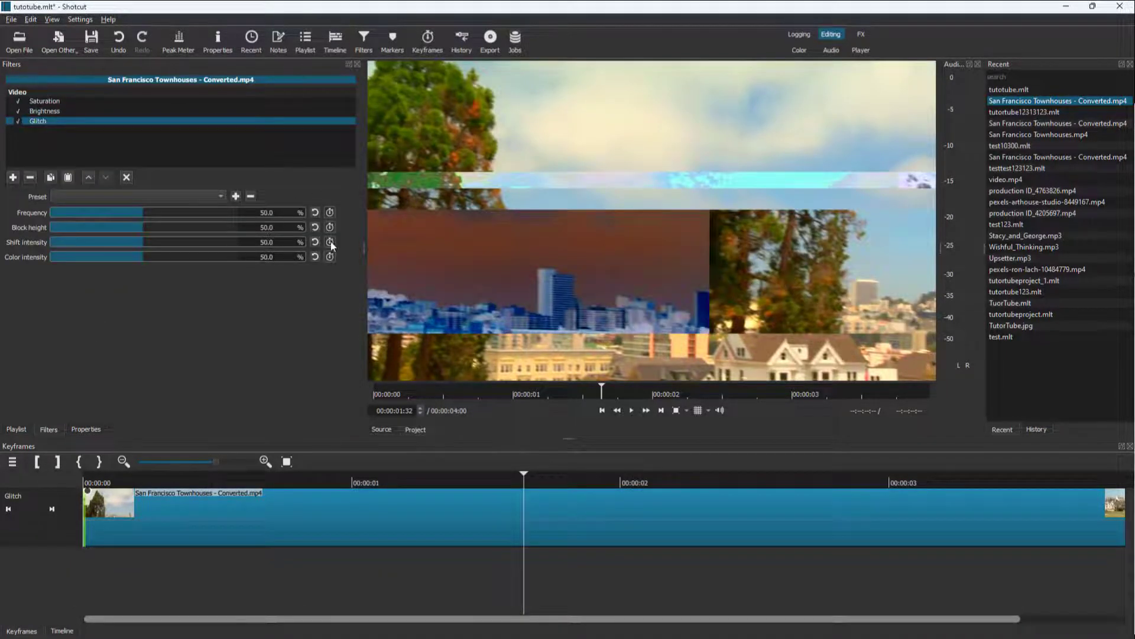
Preview the glitch effect and enable keyframing for all Glitch parameters at 1:18.
click(155, 478)
key(space)
key(space)
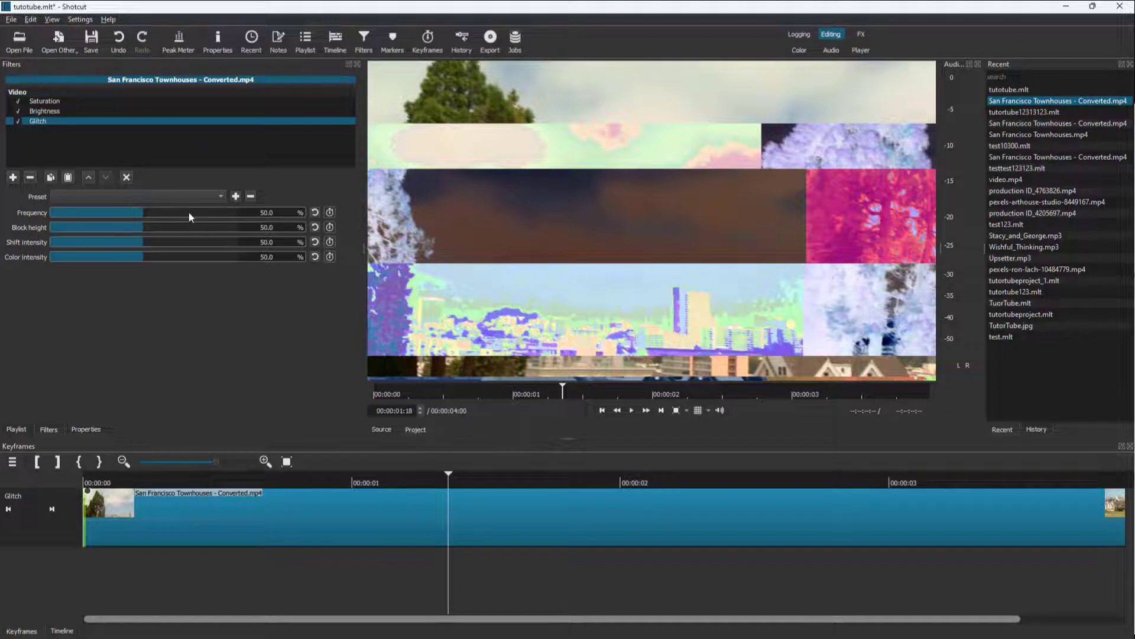
click(329, 225)
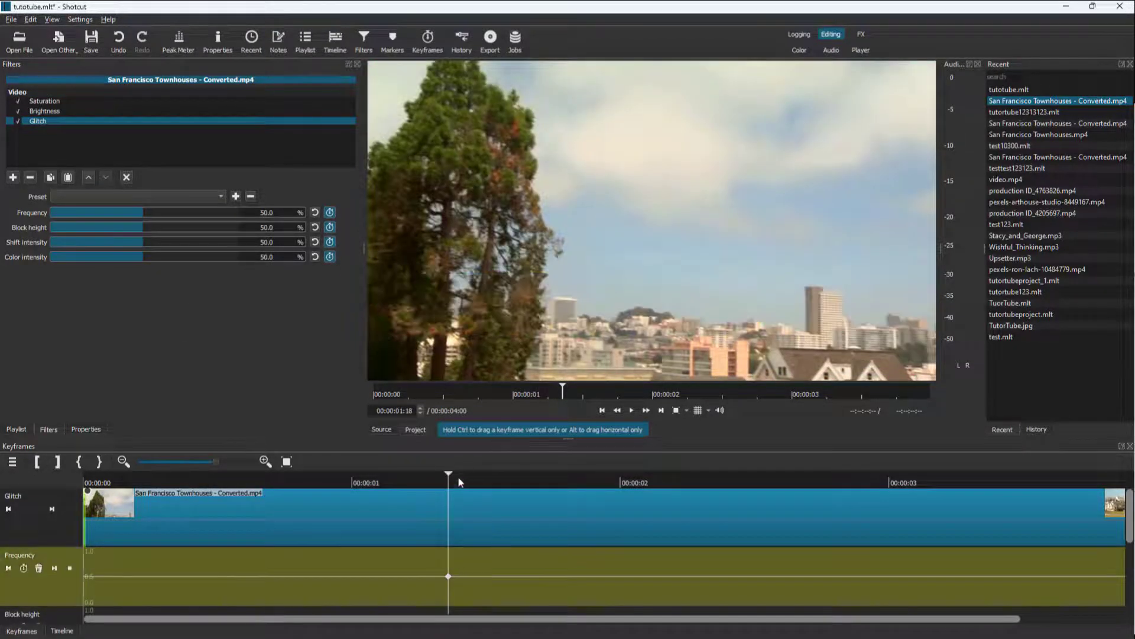
Raise all four Glitch parameters to 100% a few frames later, at 1:24.
click(481, 474)
scroll(183, 212, up, 10)
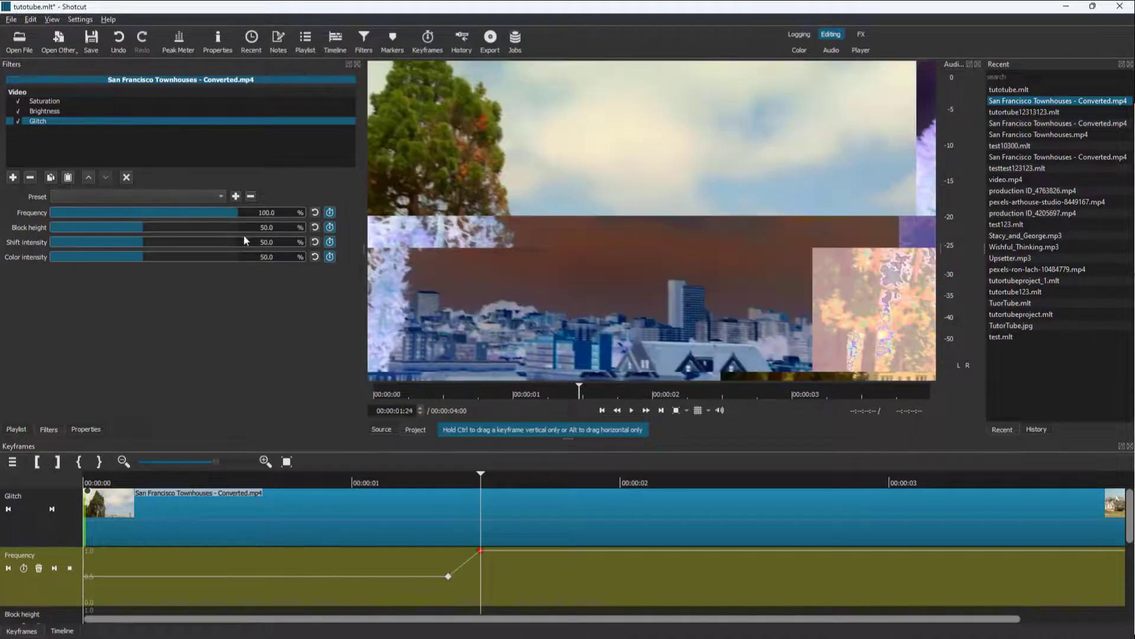
scroll(253, 227, up, 10)
scroll(252, 242, up, 10)
scroll(269, 257, up, 3)
scroll(270, 256, up, 8)
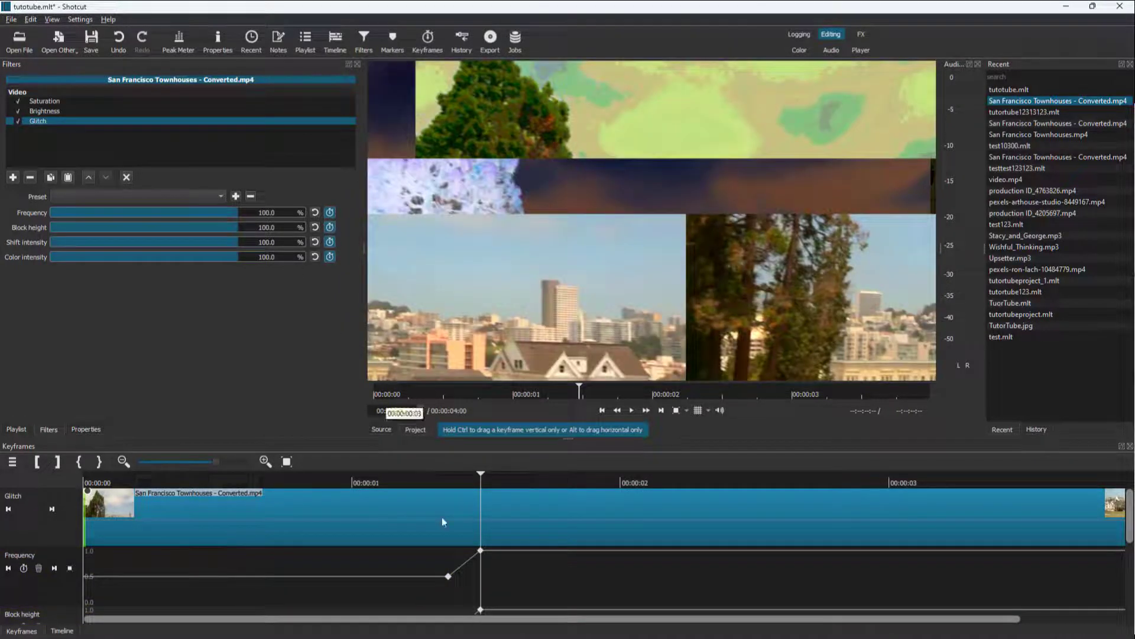
click(412, 482)
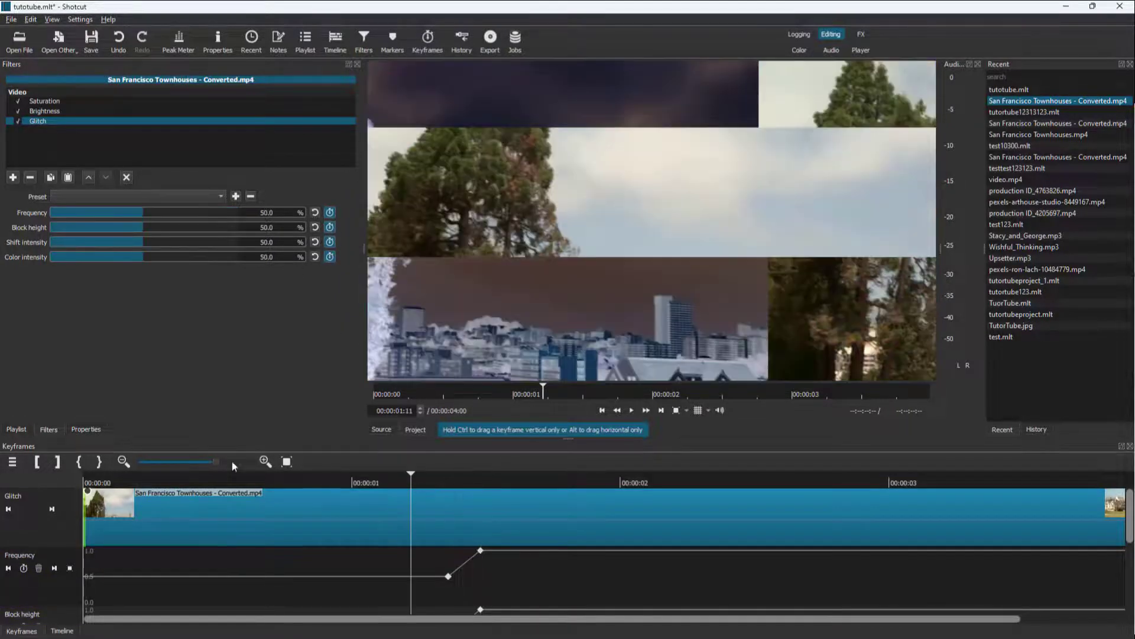
Play back the 50%-to-100% glitch ramp to review it.
click(220, 475)
key(space)
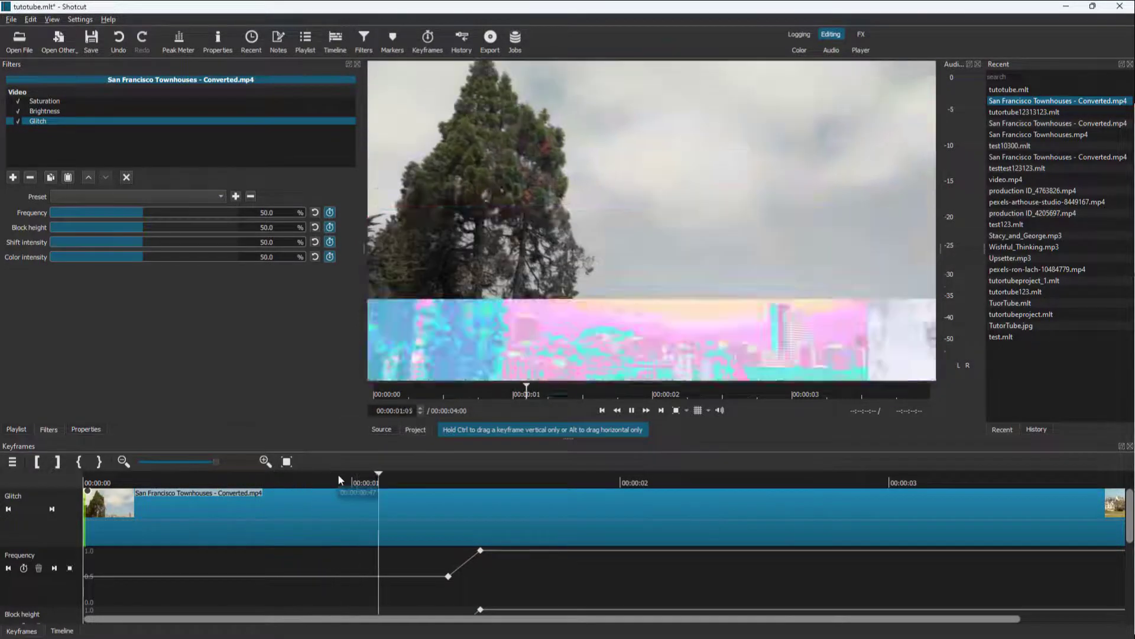
key(space)
key(Left)
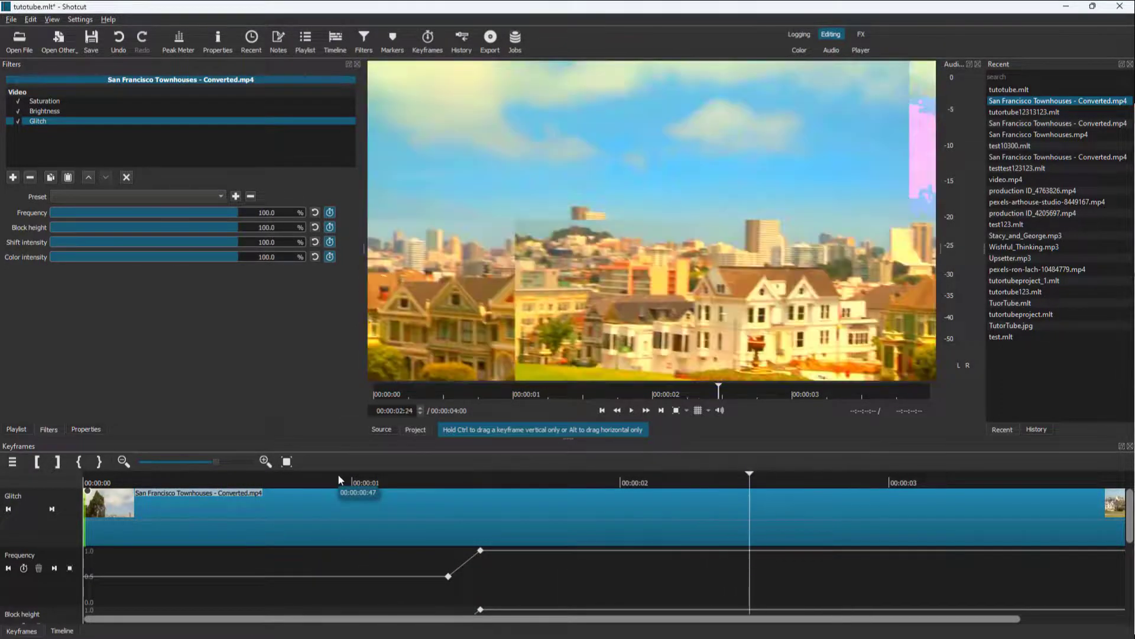